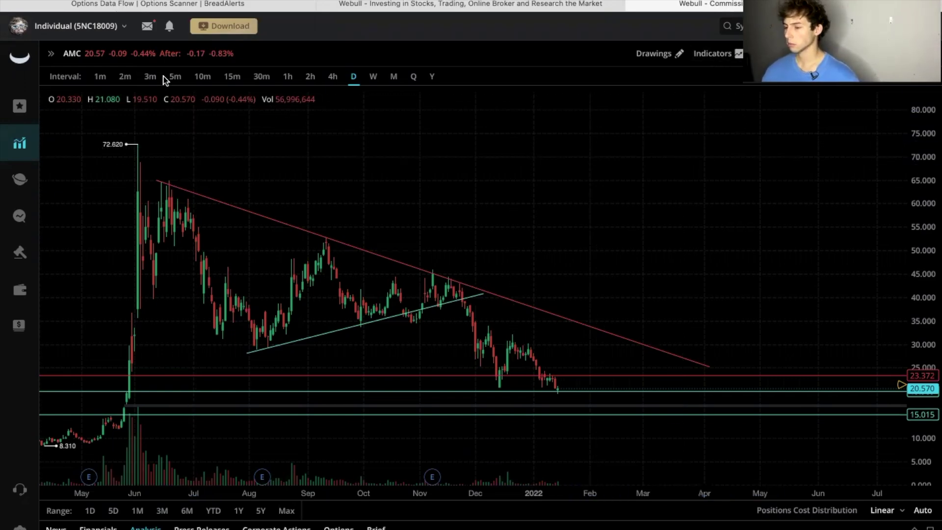
Open the Script Editor from the Indicators menu and dismiss the empty-script save warning
{"action": "left_click", "coordinate": [719, 53]}
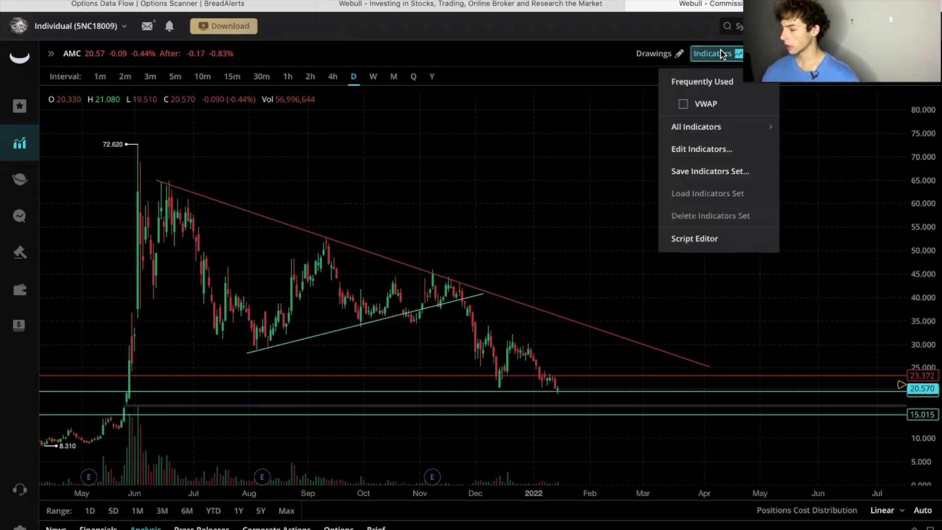
{"action": "left_click", "coordinate": [702, 240]}
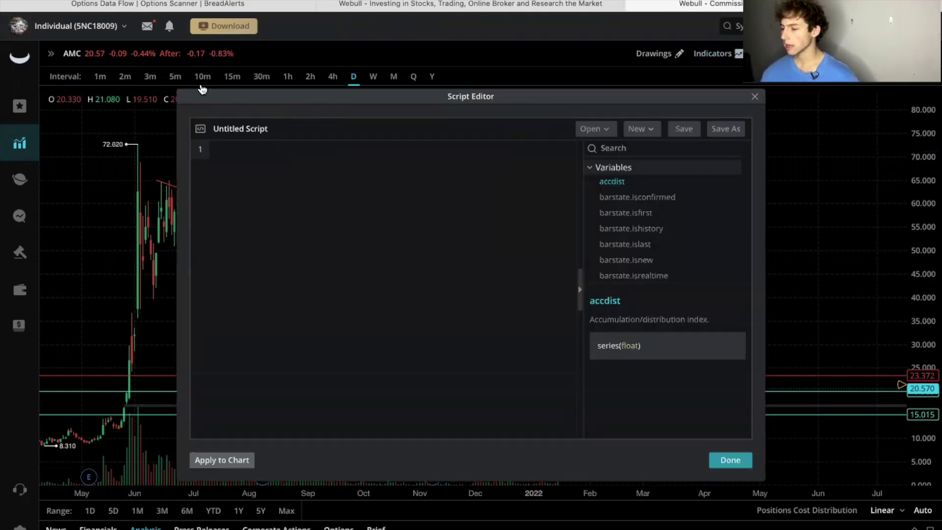
{"action": "left_click", "coordinate": [195, 130]}
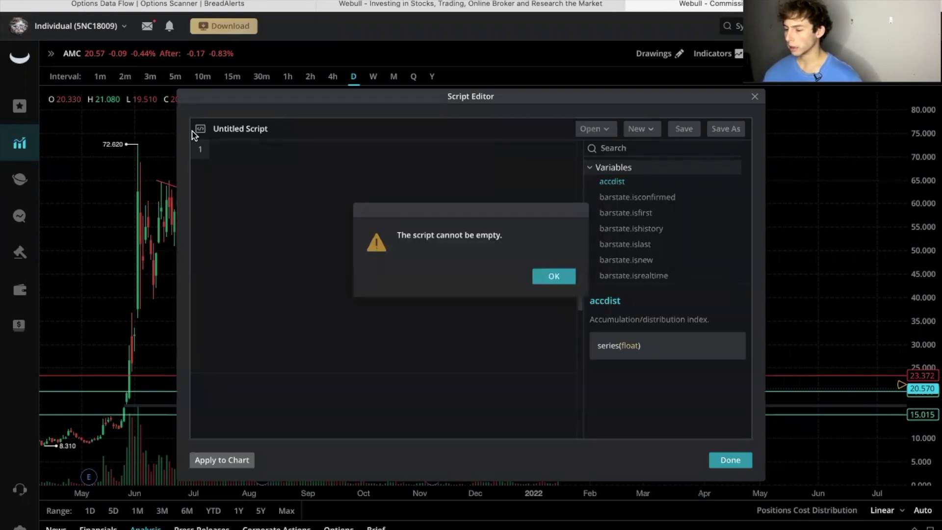
{"action": "left_click", "coordinate": [557, 276]}
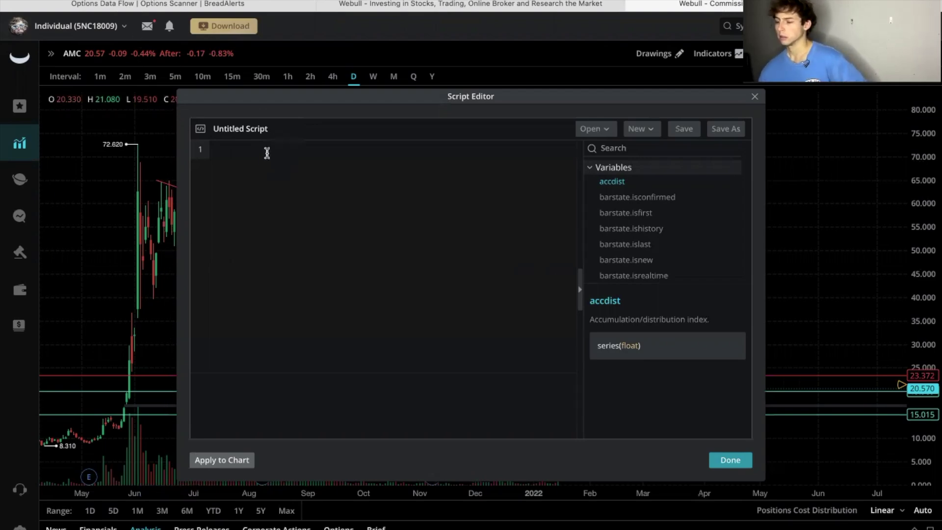
Paste the Ripster Clouds EMA 8/21 and 34/50 cloud code into the editor and review it
{"action": "left_click", "coordinate": [237, 149]}
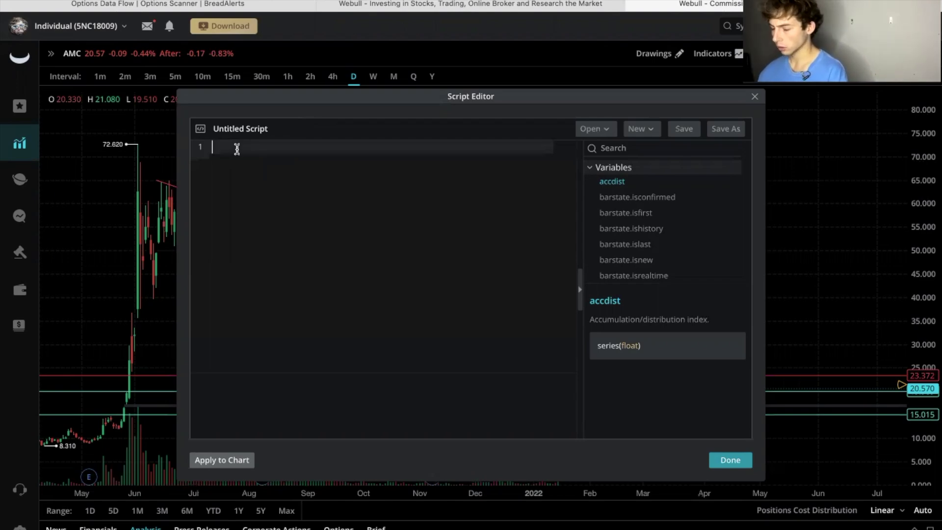
{"action": "right_click", "coordinate": [236, 148]}
{"action": "left_click", "coordinate": [283, 179]}
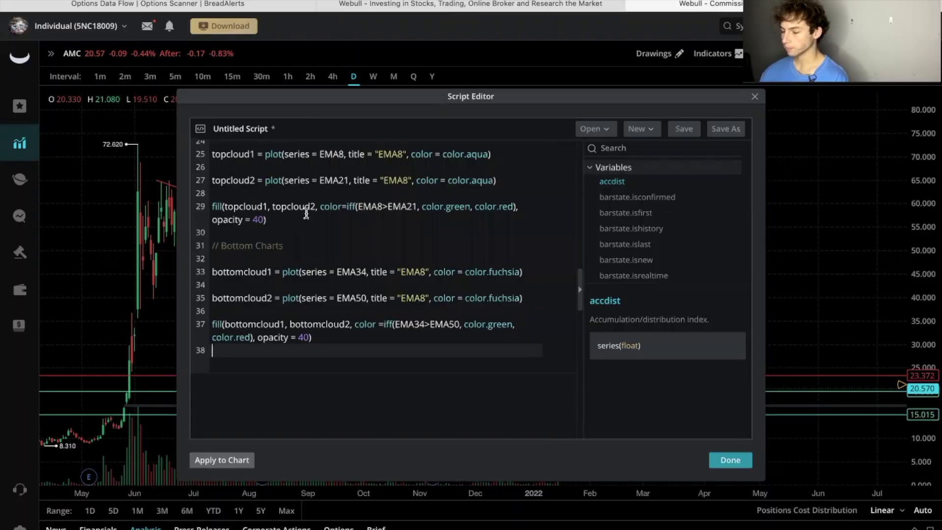
{"action": "scroll", "coordinate": [306, 213], "scroll_direction": "up", "scroll_amount": 10}
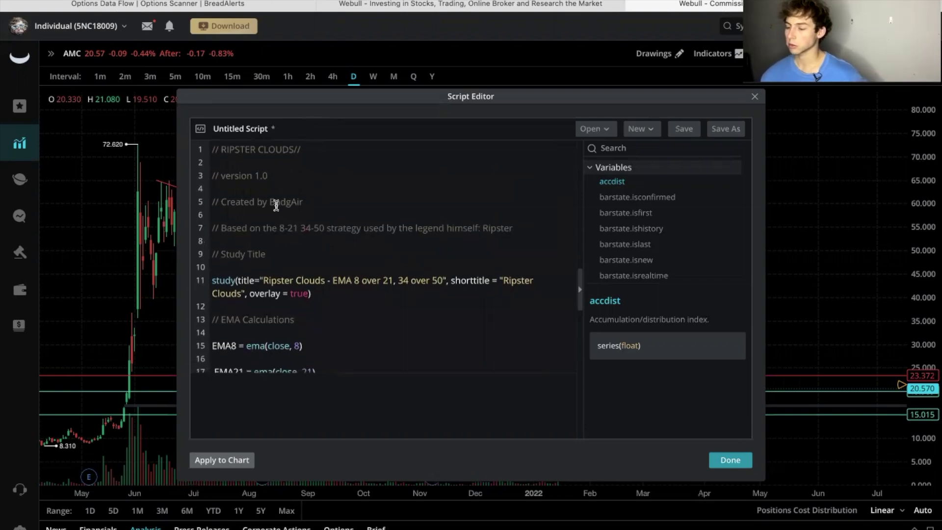
{"action": "scroll", "coordinate": [276, 205], "scroll_direction": "down", "scroll_amount": 1}
{"action": "scroll", "coordinate": [276, 206], "scroll_direction": "down", "scroll_amount": 10}
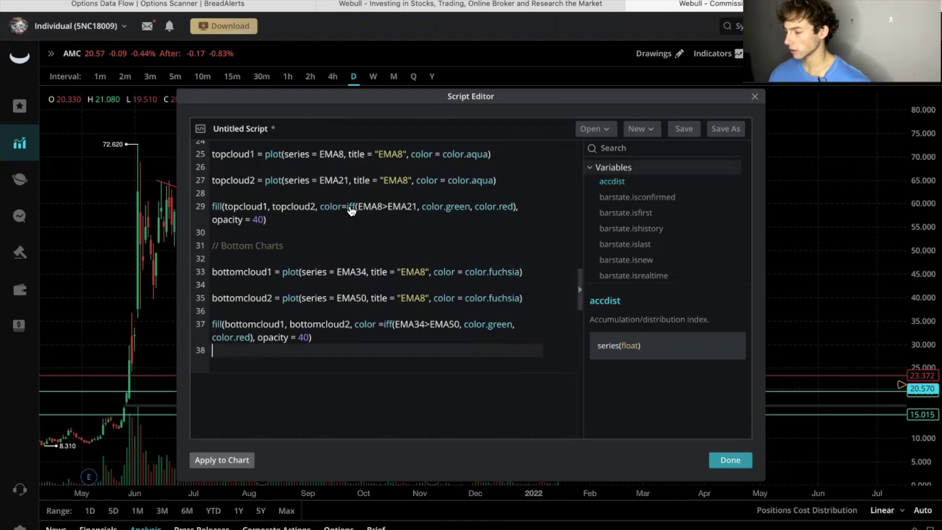
{"action": "scroll", "coordinate": [351, 209], "scroll_direction": "up", "scroll_amount": 1}
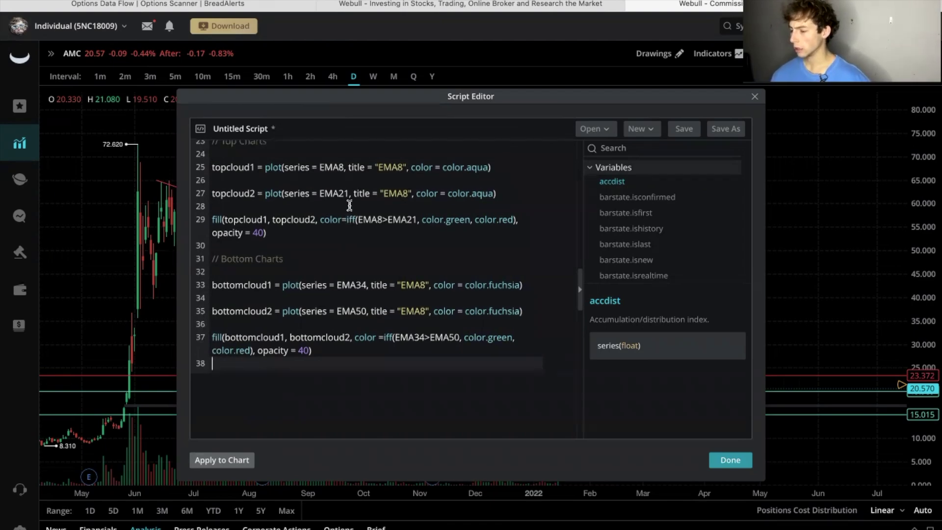
{"action": "scroll", "coordinate": [320, 306], "scroll_direction": "down", "scroll_amount": 1}
{"action": "scroll", "coordinate": [320, 307], "scroll_direction": "up", "scroll_amount": 1}
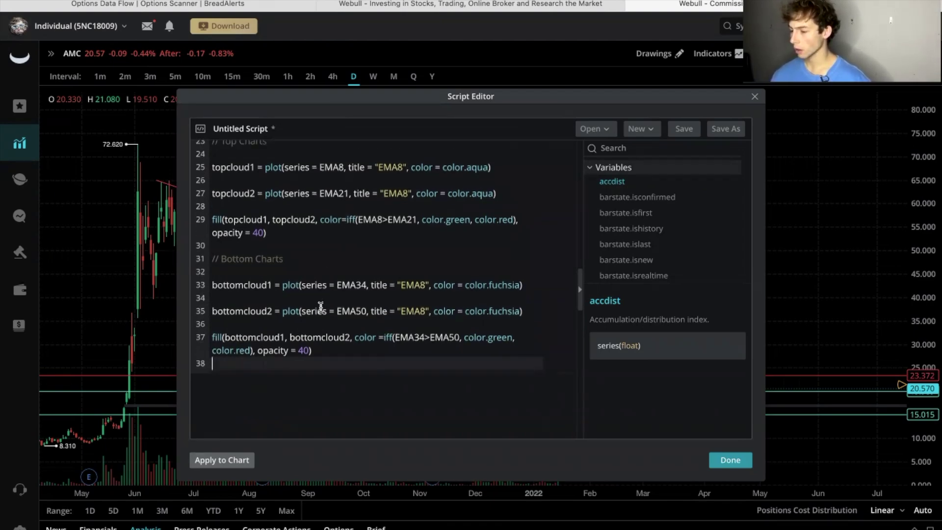
{"action": "left_click", "coordinate": [277, 129]}
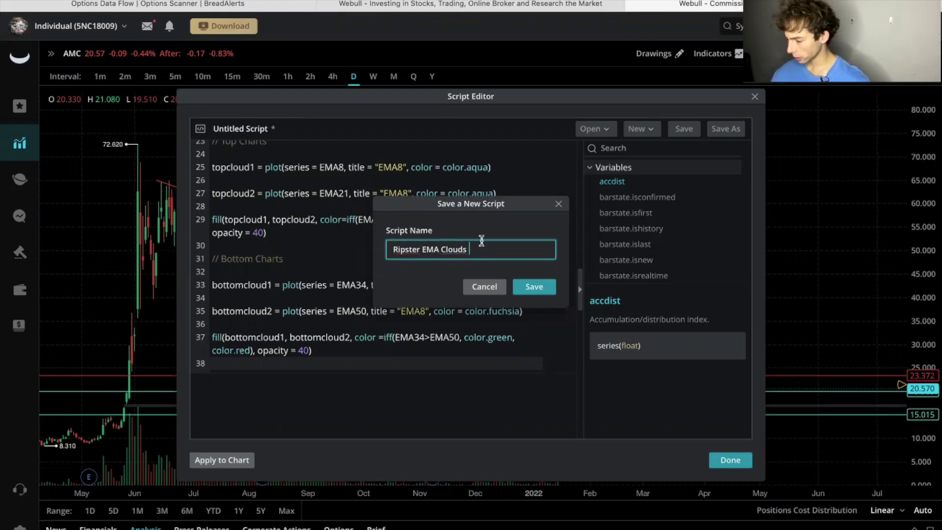
Save the script under the name 'Ripster EMA Clouds'
{"action": "left_click", "coordinate": [531, 288]}
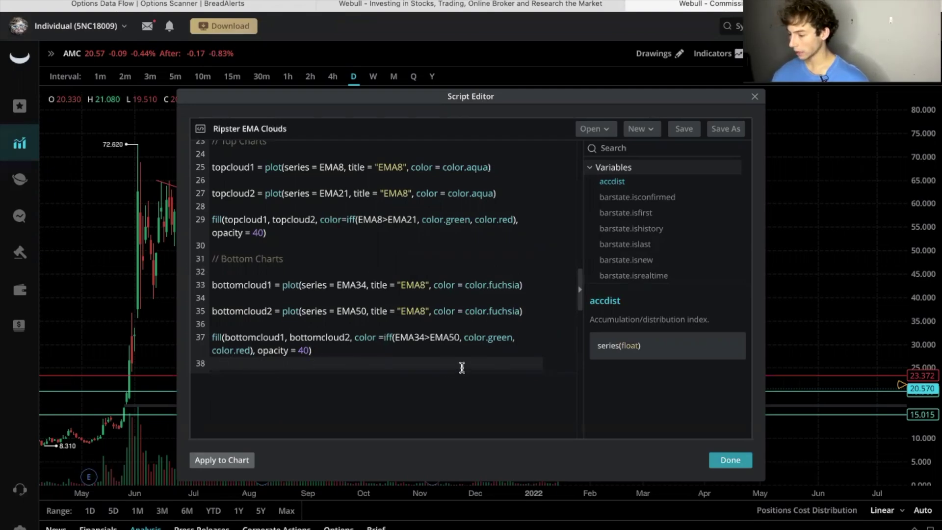
Return to the AMC chart and enable Ripster Clouds from My Script in the indicators list
{"action": "left_click", "coordinate": [731, 461]}
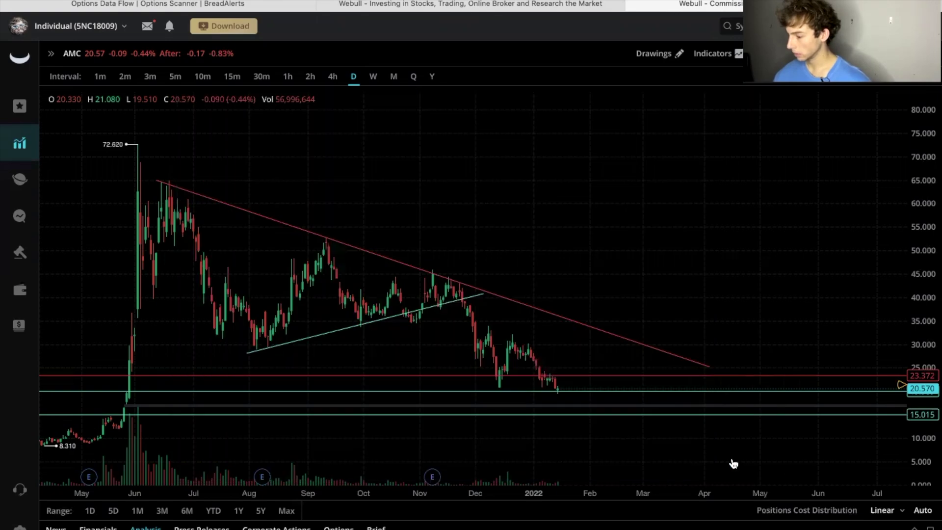
{"action": "left_click", "coordinate": [715, 57]}
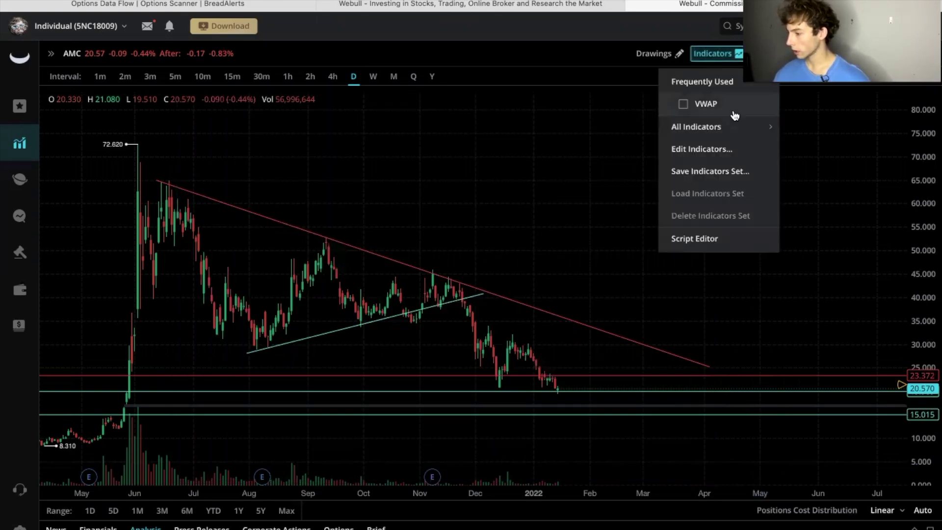
{"action": "mouse_move", "coordinate": [737, 128]}
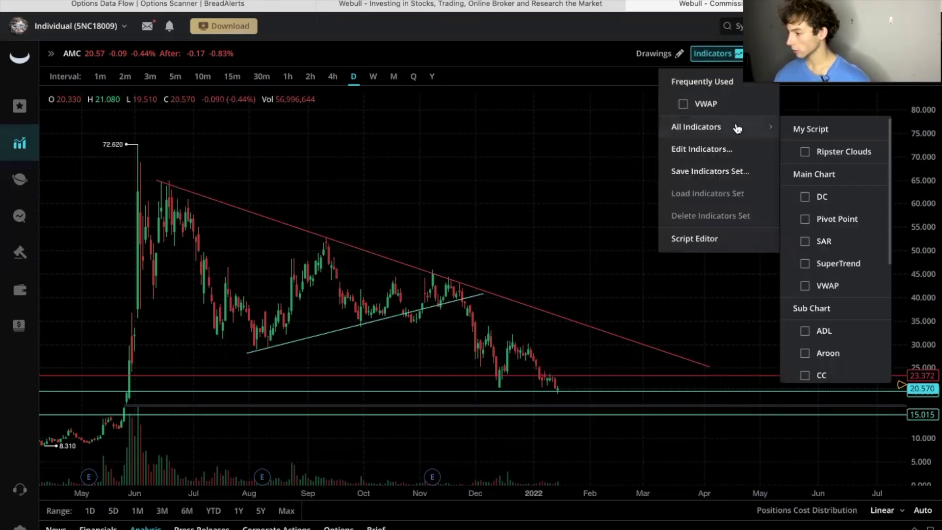
{"action": "left_click", "coordinate": [804, 152]}
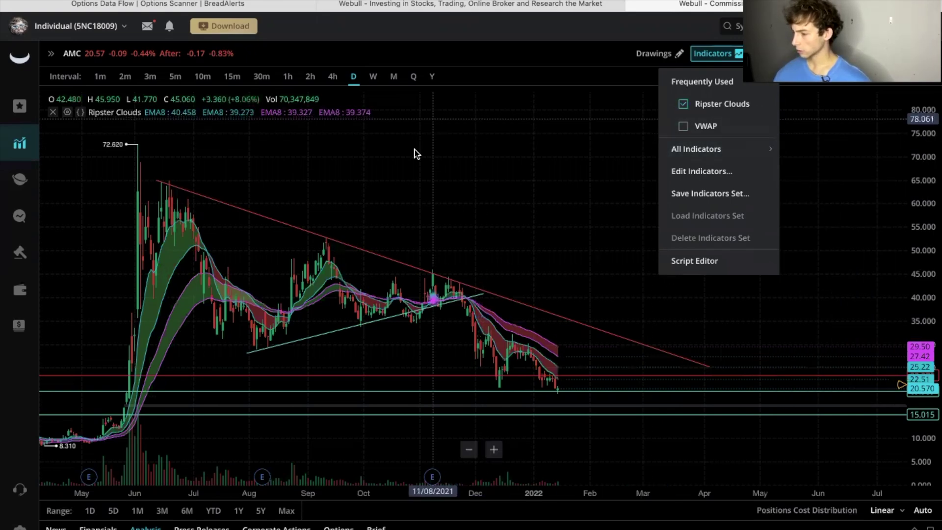
{"action": "left_click", "coordinate": [444, 165]}
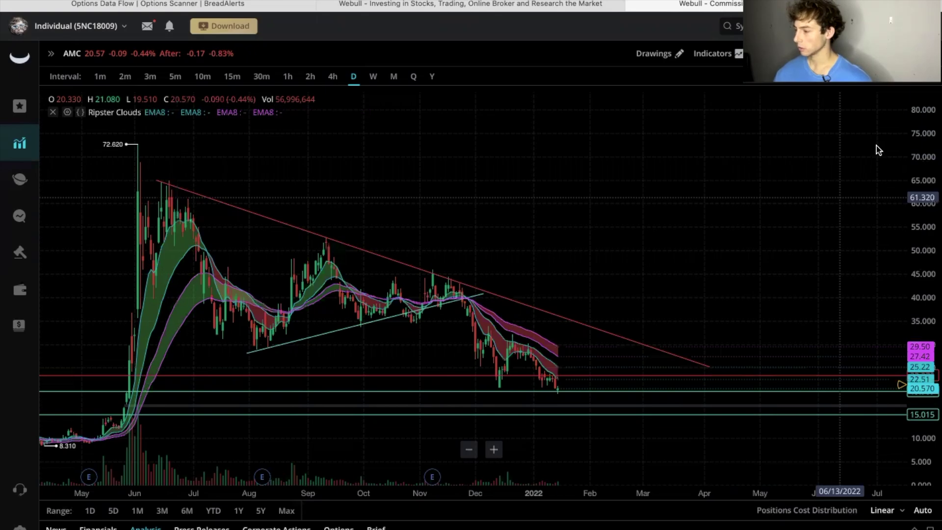
{"action": "left_click", "coordinate": [68, 113]}
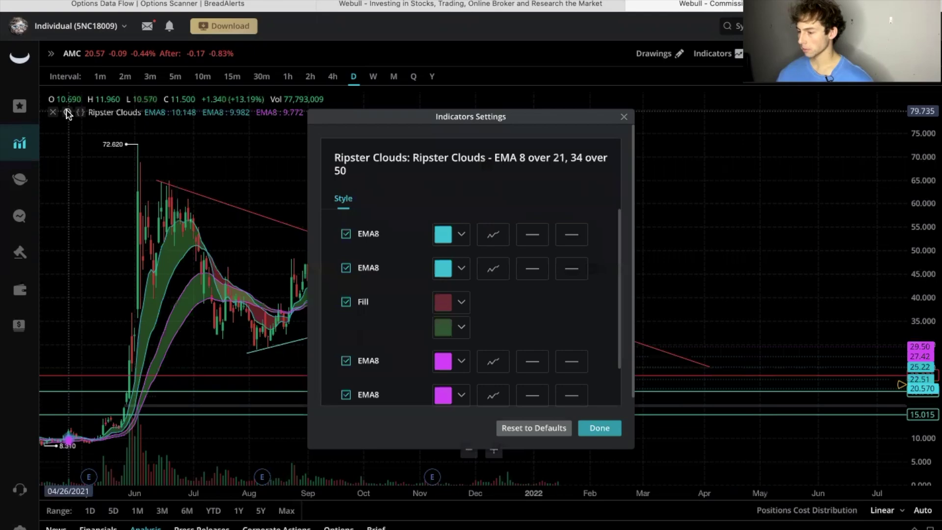
Hide the four EMA8 lines in the Ripster Clouds settings
{"action": "left_click", "coordinate": [345, 234]}
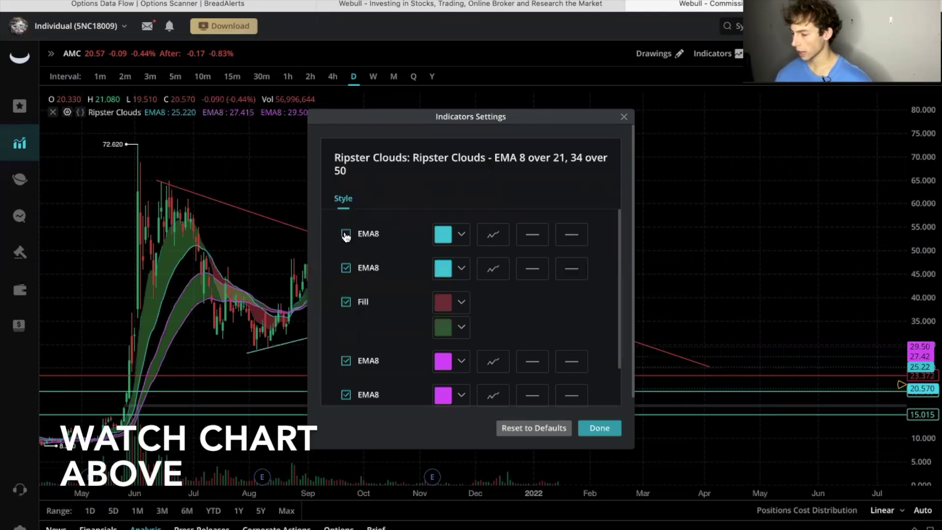
{"action": "left_click", "coordinate": [346, 268]}
{"action": "scroll", "coordinate": [416, 267], "scroll_direction": "down", "scroll_amount": 2}
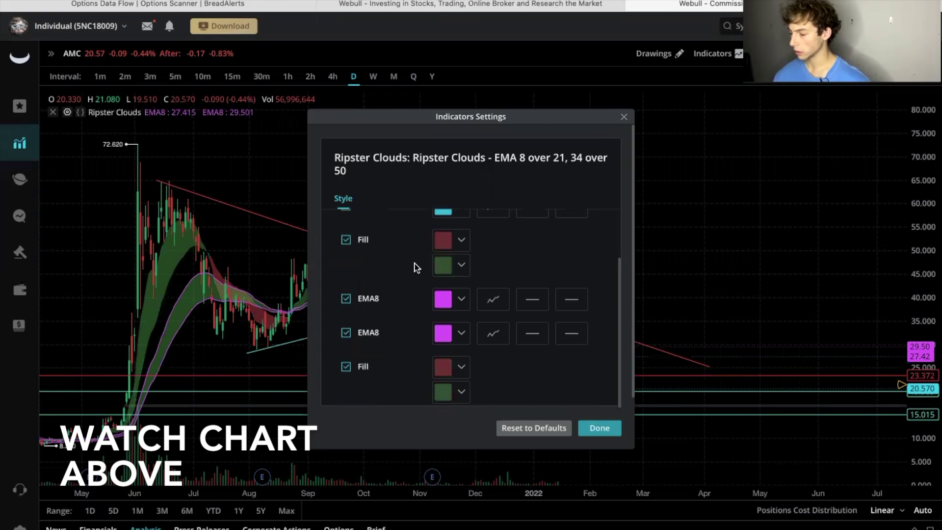
{"action": "left_click", "coordinate": [346, 298]}
{"action": "left_click", "coordinate": [346, 332]}
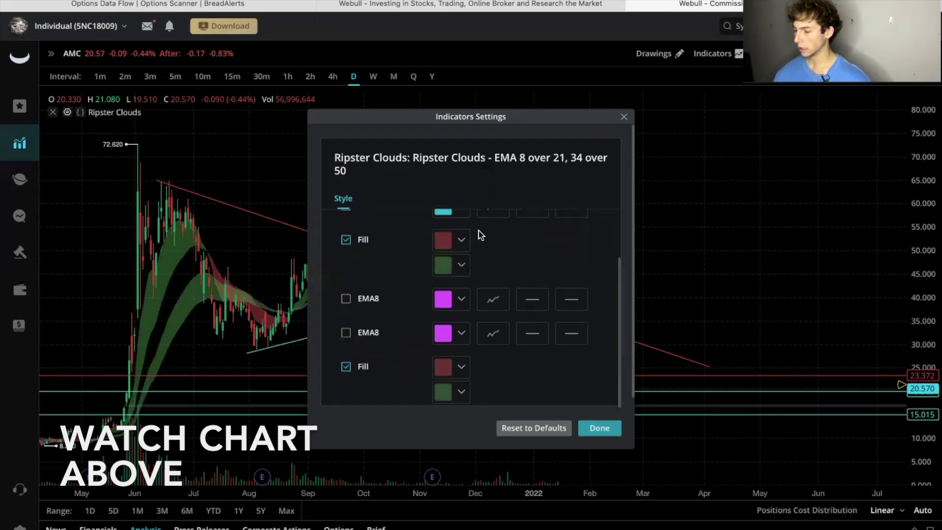
{"action": "scroll", "coordinate": [432, 240], "scroll_direction": "up", "scroll_amount": 2}
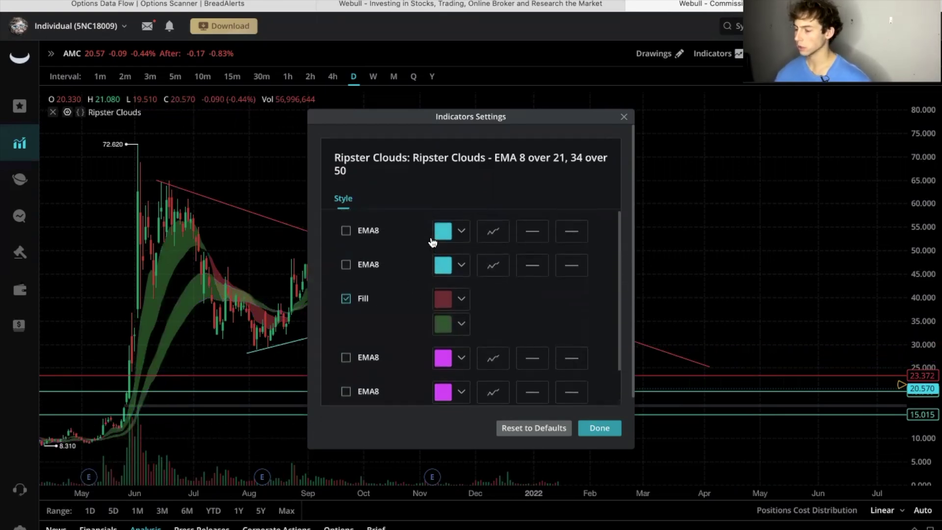
{"action": "scroll", "coordinate": [459, 302], "scroll_direction": "down", "scroll_amount": 2}
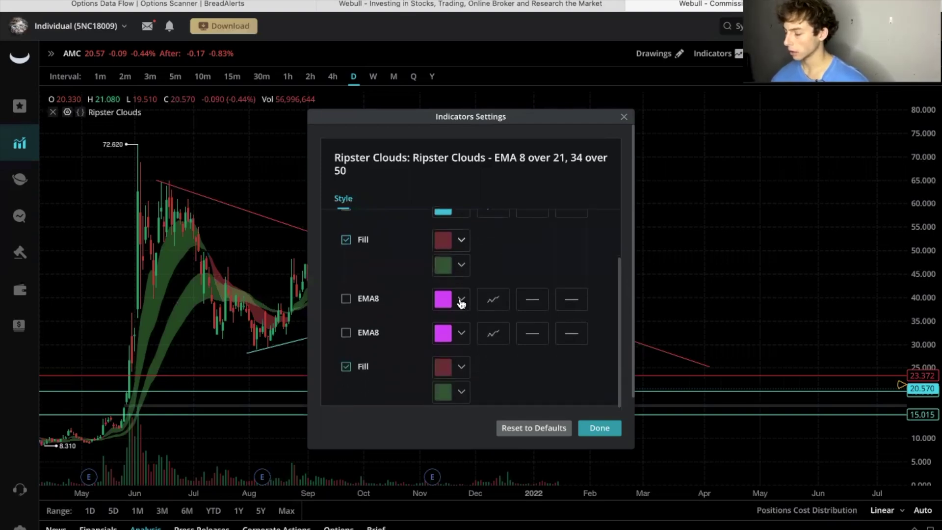
Change the second cloud's red fill to a darker yellow
{"action": "left_click", "coordinate": [462, 368]}
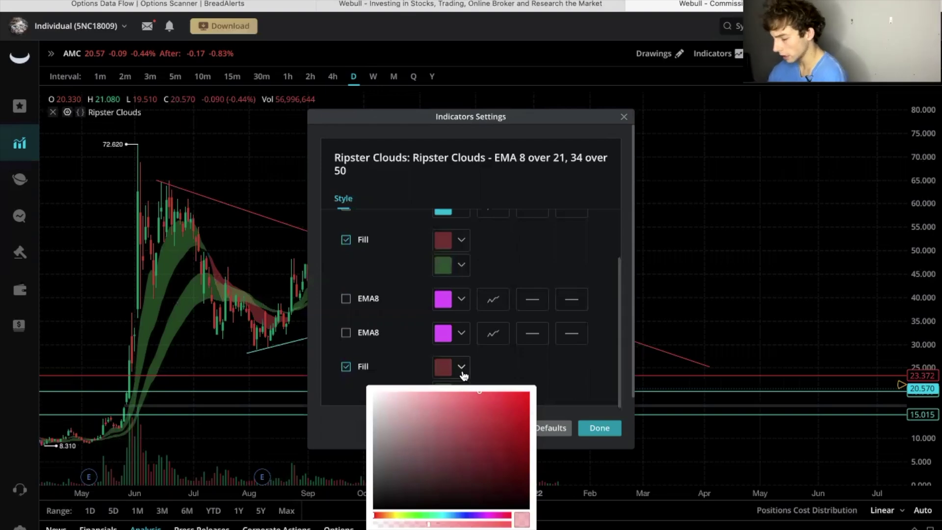
{"action": "left_click", "coordinate": [394, 516]}
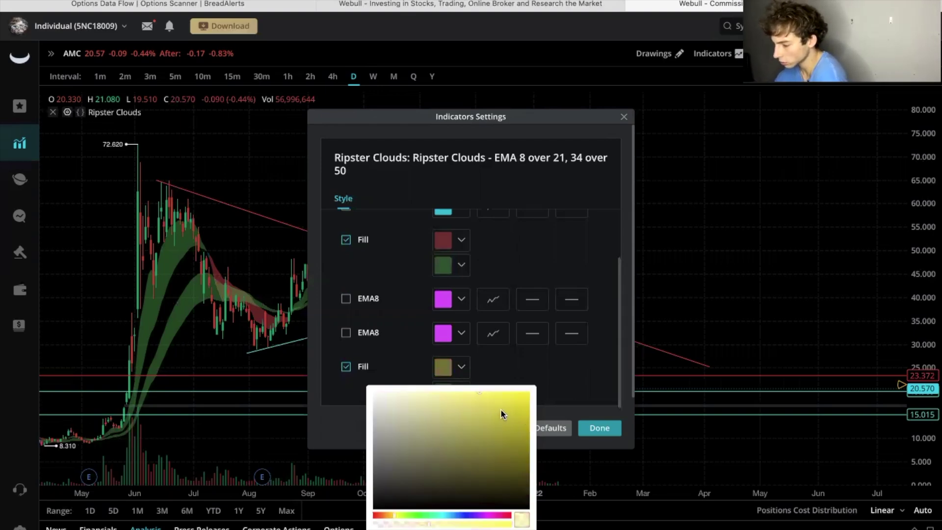
{"action": "left_click", "coordinate": [488, 406]}
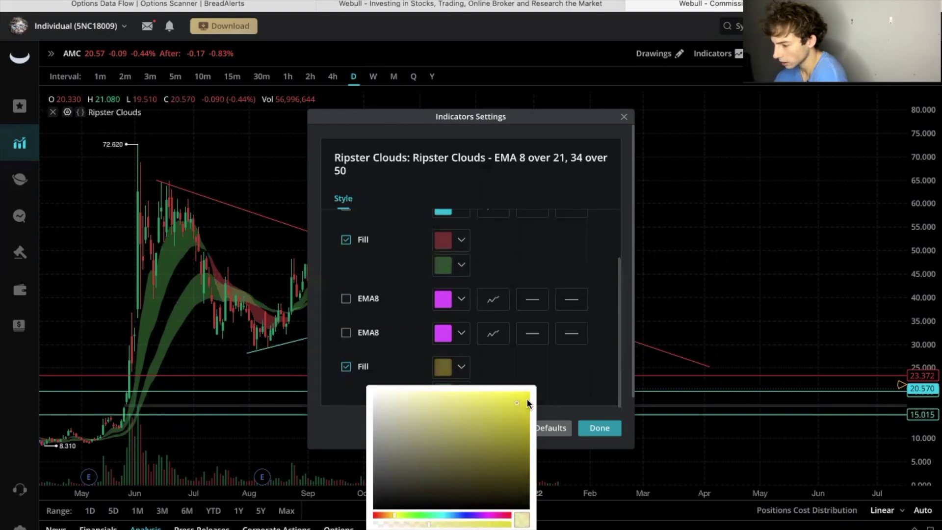
{"action": "left_click", "coordinate": [573, 392]}
Make the second cloud's other fill a bright blue and apply the settings
{"action": "left_click", "coordinate": [461, 392]}
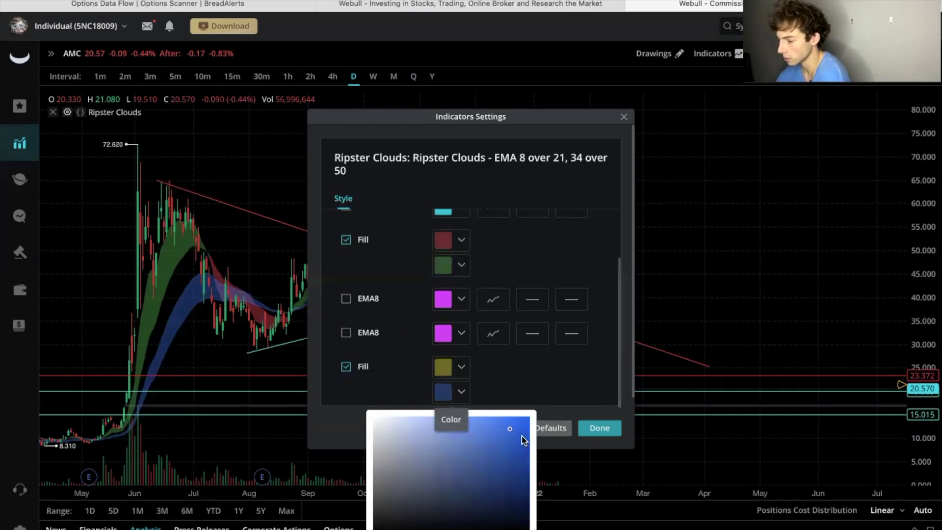
{"action": "left_click_drag", "start_coordinate": [522, 524], "coordinate": [479, 452]}
{"action": "left_click", "coordinate": [492, 427]}
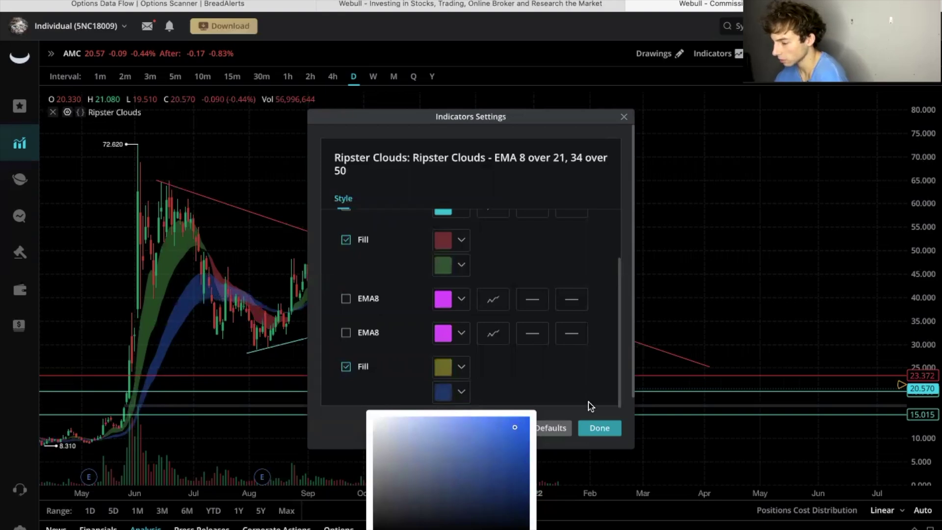
{"action": "left_click", "coordinate": [592, 442]}
{"action": "left_click", "coordinate": [600, 429]}
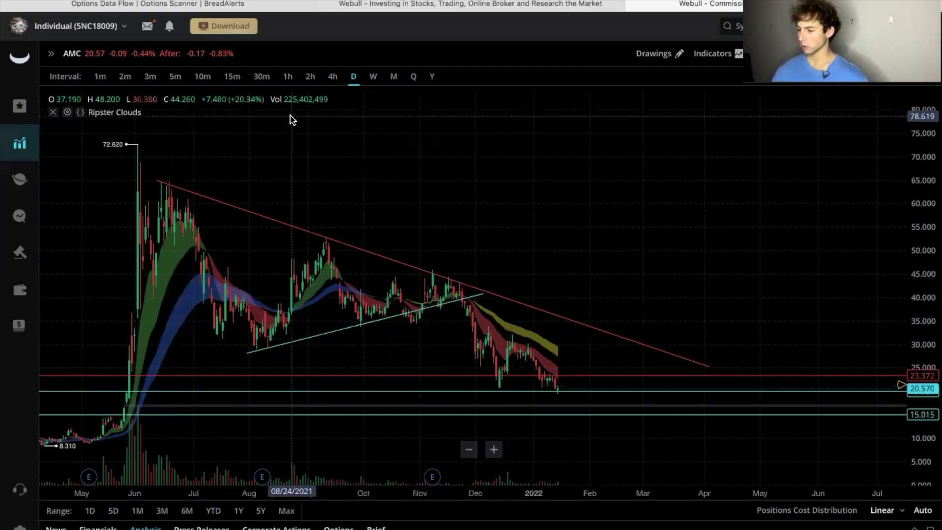
Switch the AMC chart to 1-hour bars and zoom around the clouds
{"action": "left_click", "coordinate": [284, 76]}
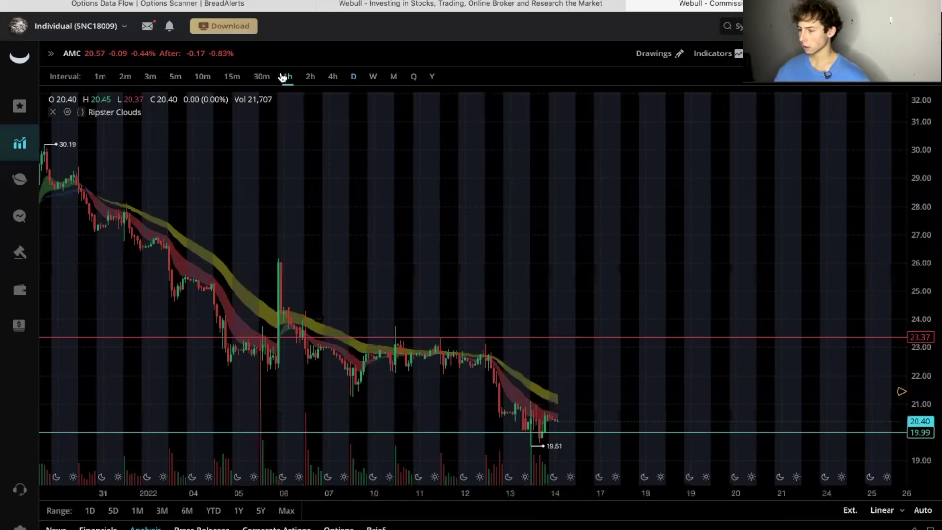
{"action": "scroll", "coordinate": [586, 251], "scroll_direction": "down", "scroll_amount": 3}
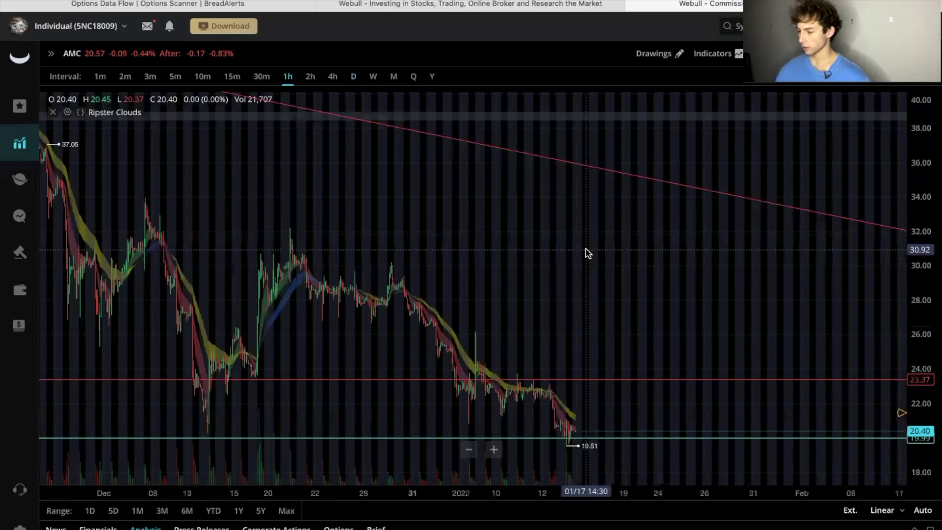
{"action": "scroll", "coordinate": [586, 252], "scroll_direction": "up", "scroll_amount": 2}
{"action": "scroll", "coordinate": [525, 259], "scroll_direction": "up", "scroll_amount": 2}
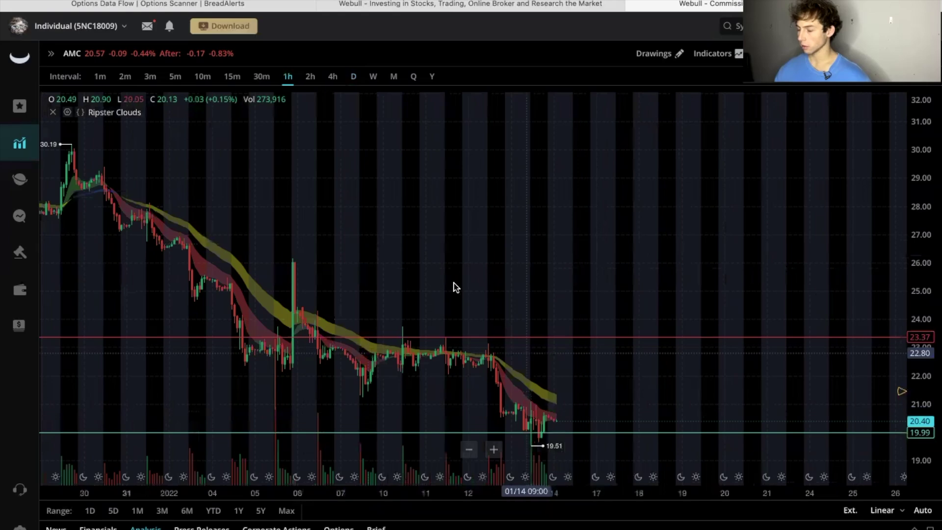
{"action": "scroll", "coordinate": [454, 287], "scroll_direction": "down", "scroll_amount": 4}
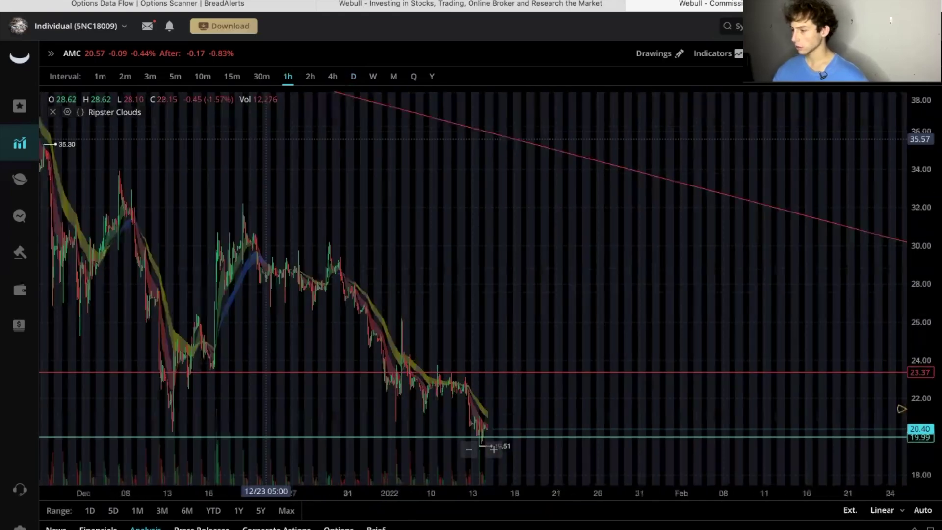
Load the LRCX symbol and set the chart to the daily interval
{"action": "left_click", "coordinate": [730, 26]}
{"action": "type", "text": "LR"}
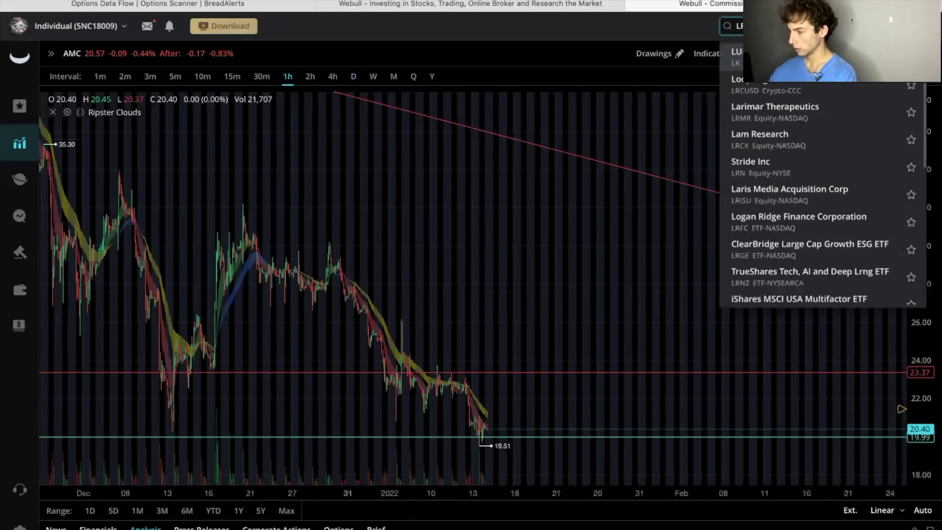
{"action": "key", "text": "Return"}
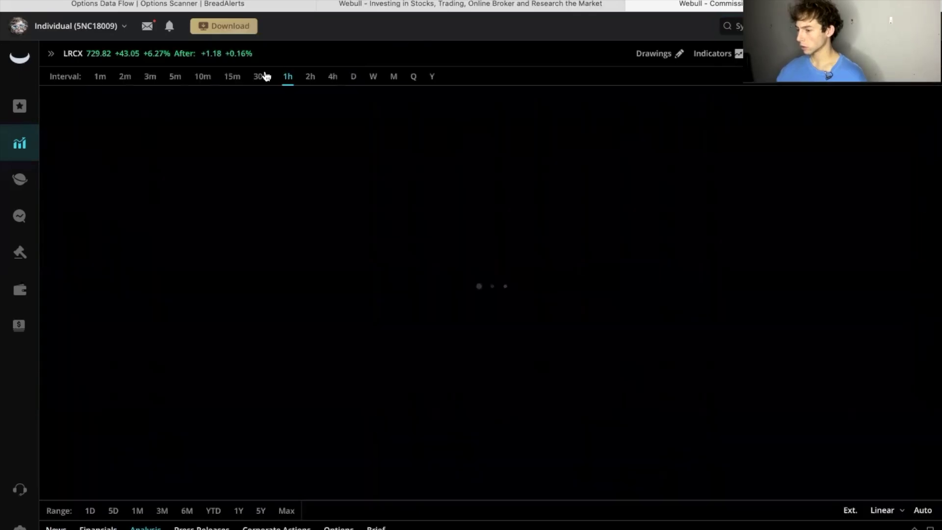
{"action": "scroll", "coordinate": [495, 213], "scroll_direction": "up", "scroll_amount": 5}
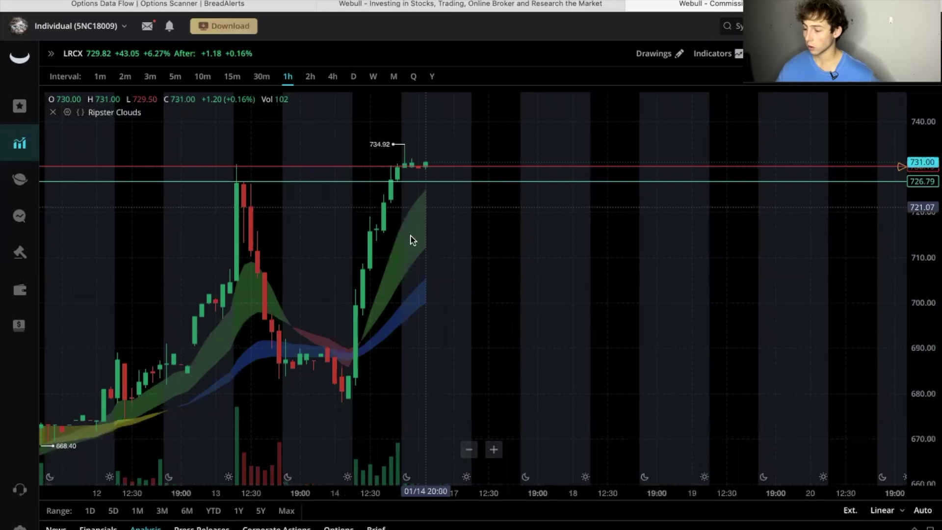
{"action": "left_click", "coordinate": [353, 76]}
{"action": "scroll", "coordinate": [386, 371], "scroll_direction": "down", "scroll_amount": 4}
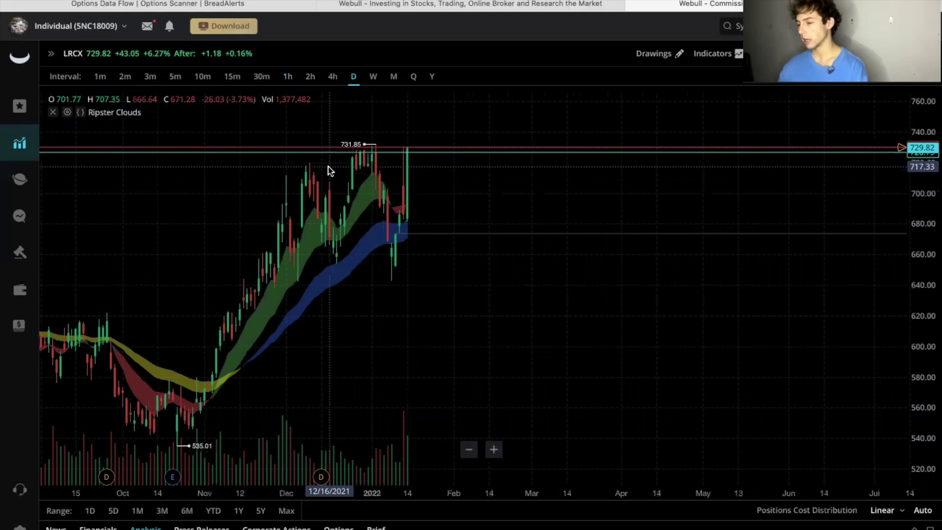
{"action": "left_click", "coordinate": [68, 112]}
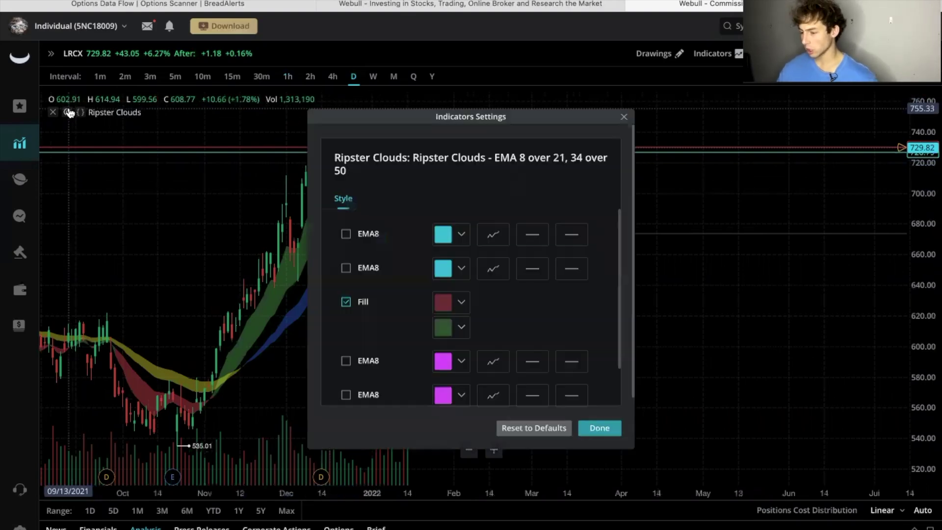
{"action": "scroll", "coordinate": [416, 323], "scroll_direction": "down", "scroll_amount": 2}
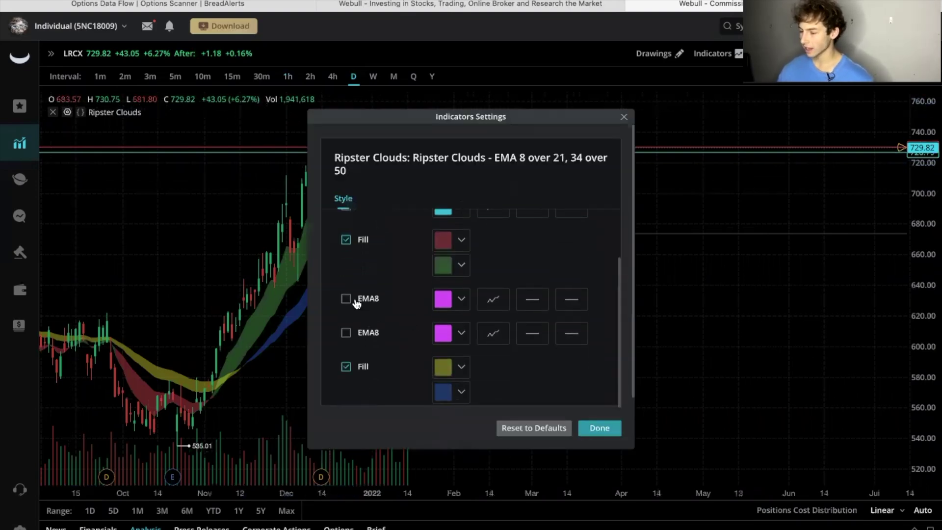
{"action": "scroll", "coordinate": [367, 346], "scroll_direction": "up", "scroll_amount": 2}
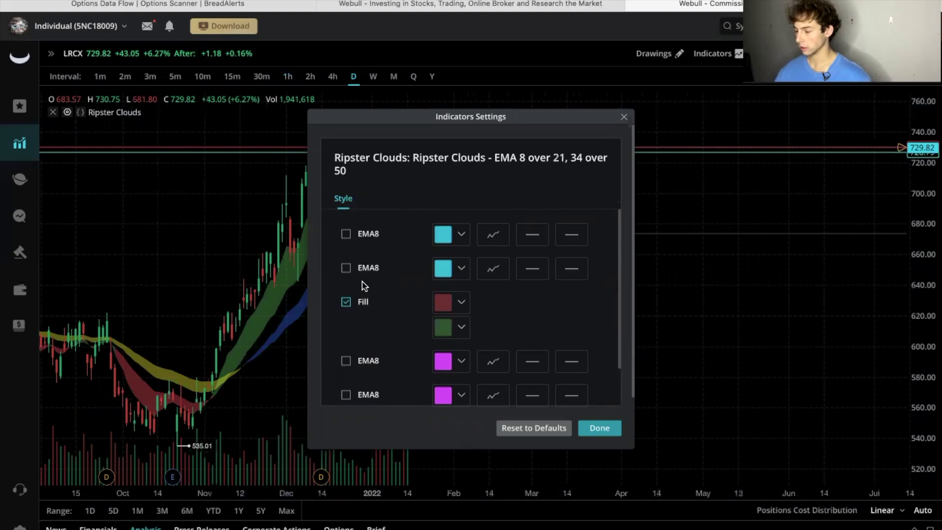
{"action": "left_click", "coordinate": [537, 234]}
{"action": "left_click", "coordinate": [568, 236]}
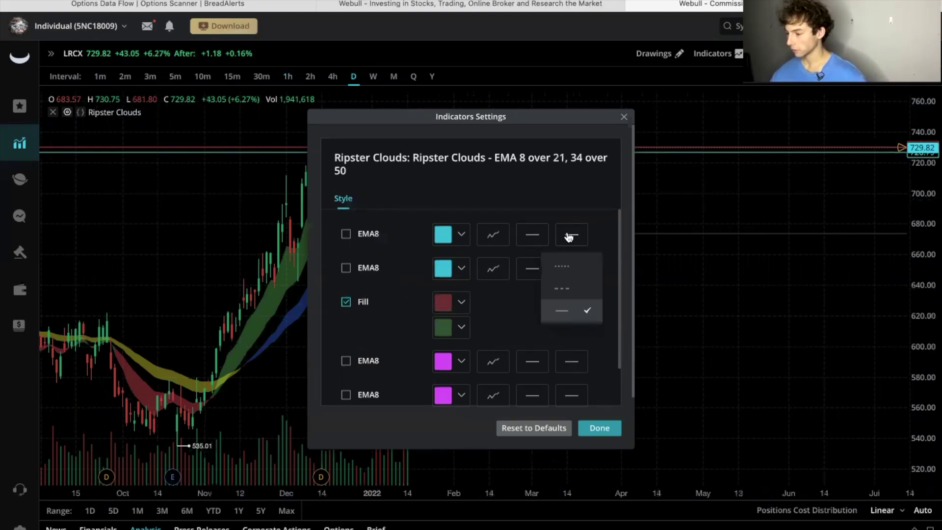
{"action": "left_click", "coordinate": [571, 290]}
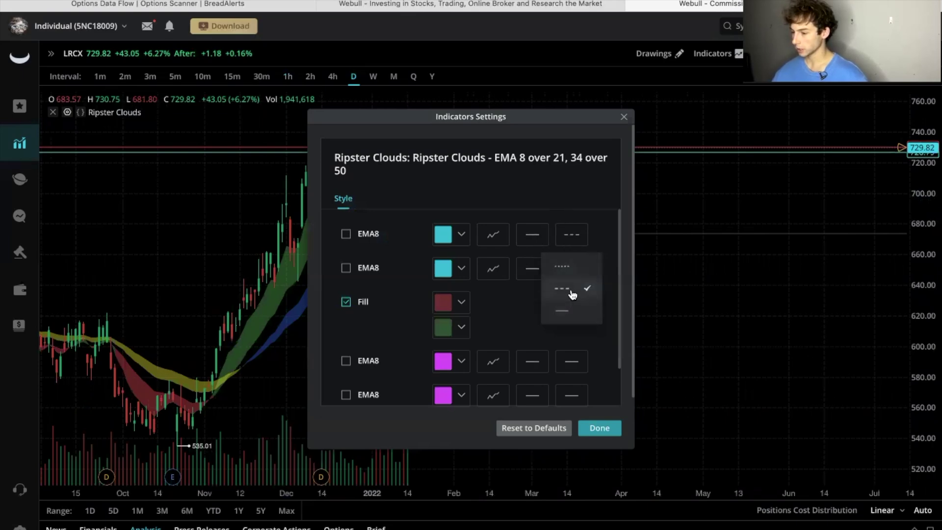
{"action": "left_click", "coordinate": [599, 428]}
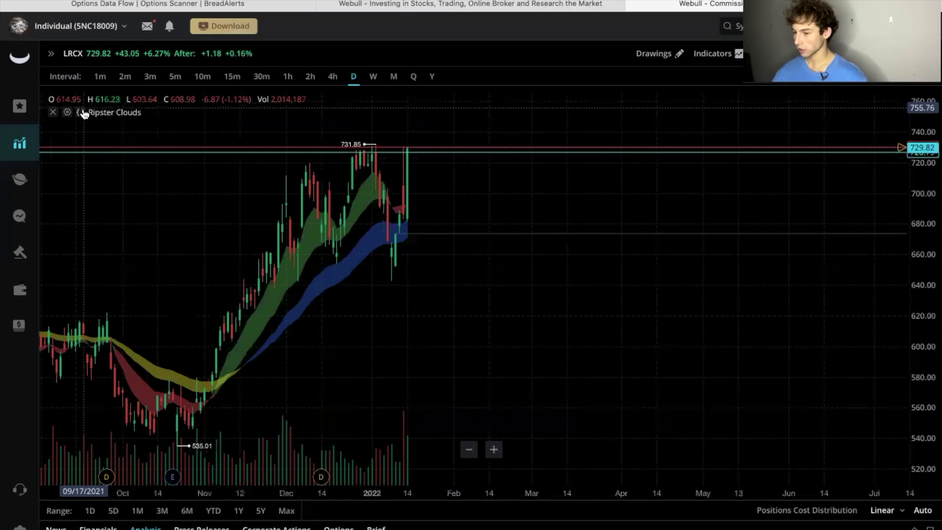
{"action": "left_click", "coordinate": [67, 112]}
{"action": "left_click", "coordinate": [572, 235]}
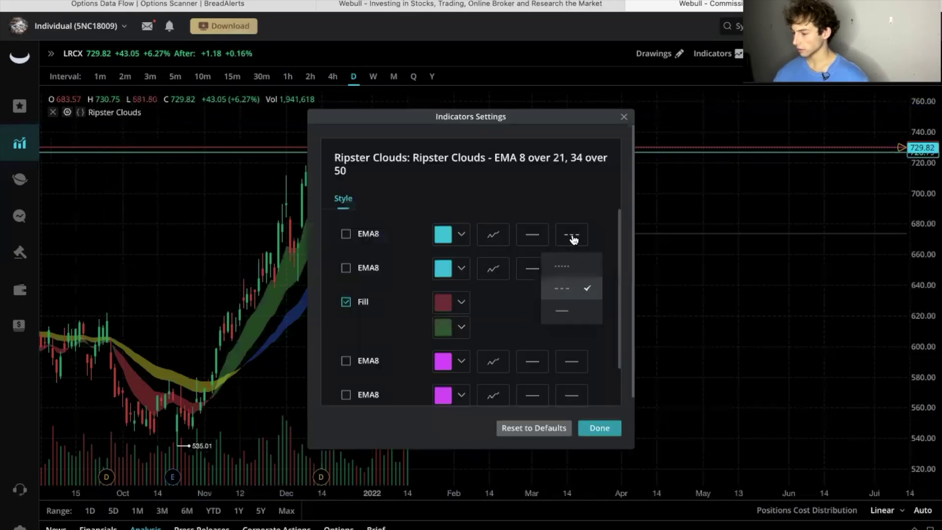
{"action": "left_click", "coordinate": [565, 312]}
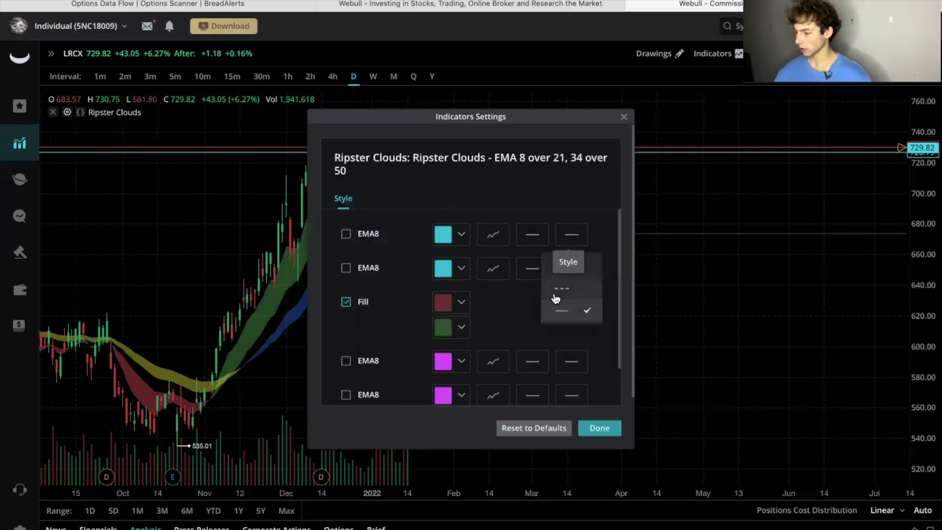
{"action": "left_click", "coordinate": [509, 322]}
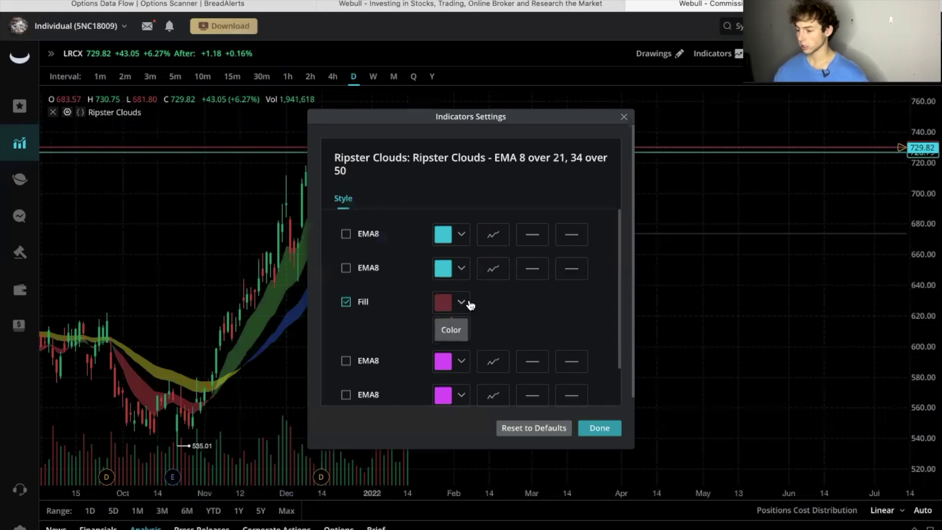
{"action": "scroll", "coordinate": [466, 307], "scroll_direction": "down", "scroll_amount": 3}
{"action": "scroll", "coordinate": [466, 307], "scroll_direction": "up", "scroll_amount": 3}
{"action": "scroll", "coordinate": [470, 305], "scroll_direction": "up", "scroll_amount": 1}
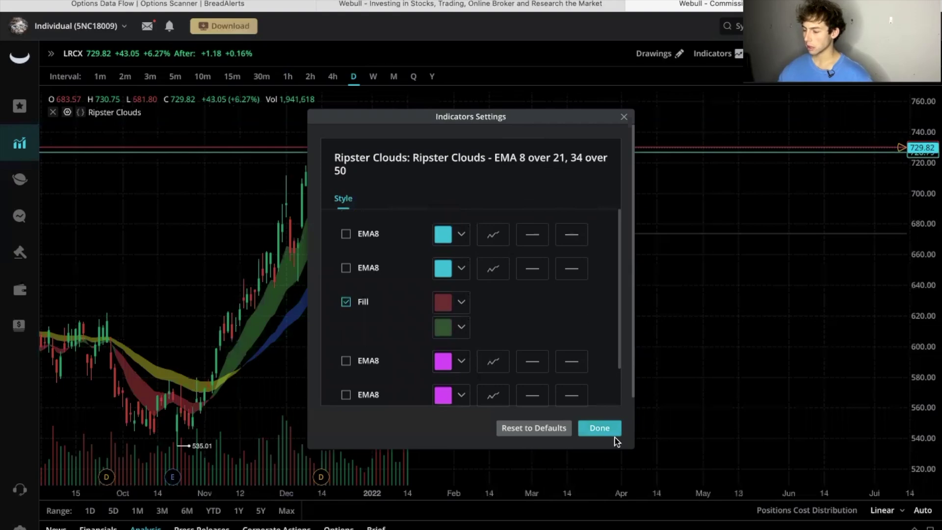
{"action": "left_click", "coordinate": [599, 429]}
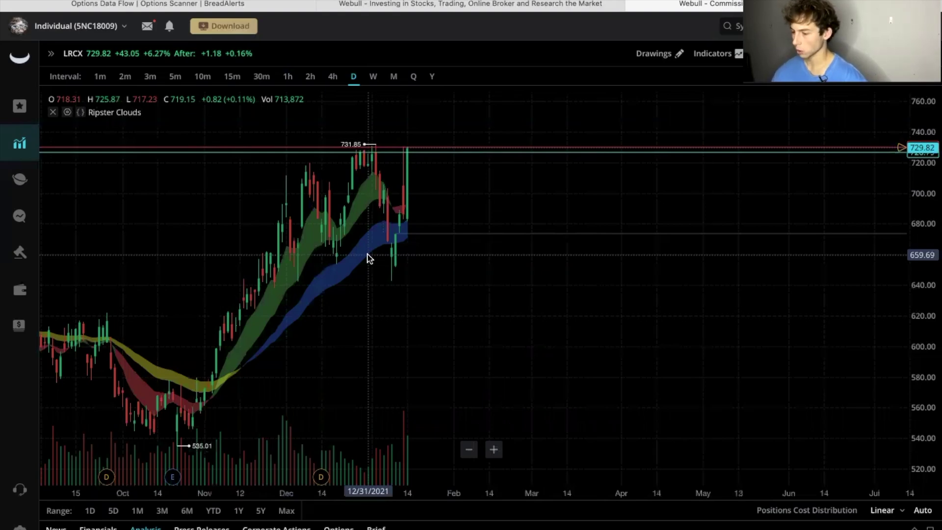
Uncheck Ripster Clouds in the Indicators list to remove the clouds from the LRCX chart
{"action": "scroll", "coordinate": [377, 220], "scroll_direction": "up", "scroll_amount": 3}
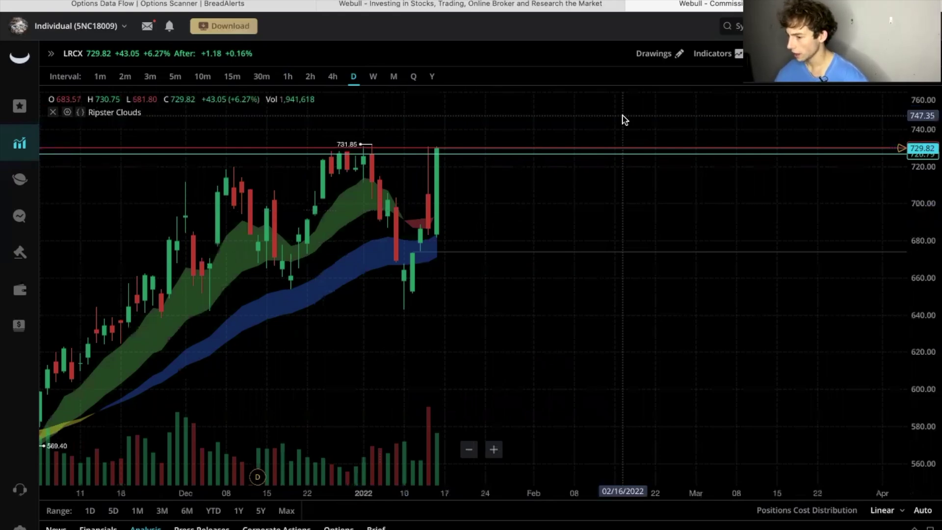
{"action": "left_click", "coordinate": [716, 54]}
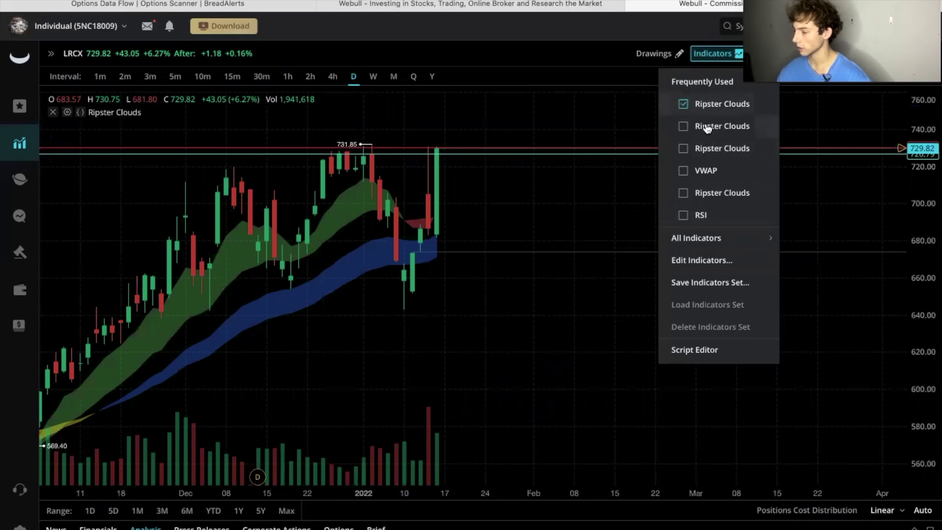
{"action": "left_click", "coordinate": [683, 104]}
{"action": "left_click", "coordinate": [573, 96]}
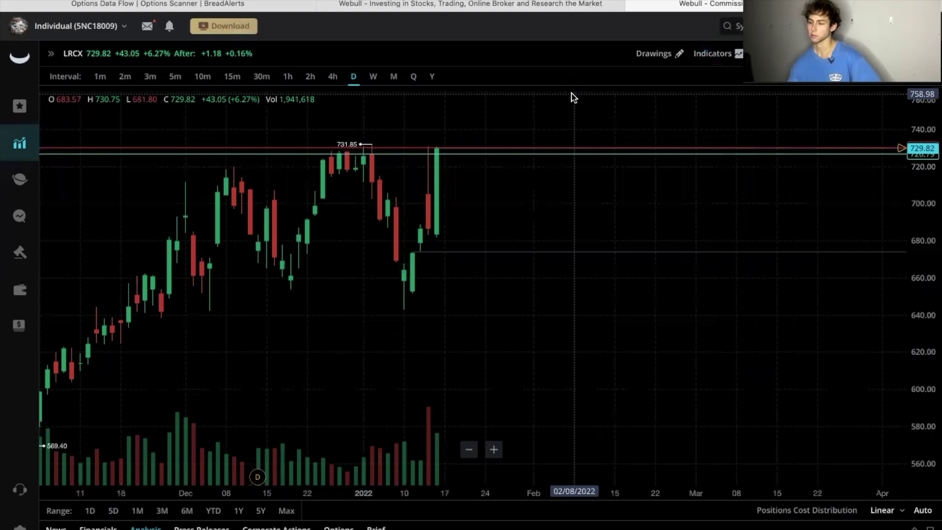